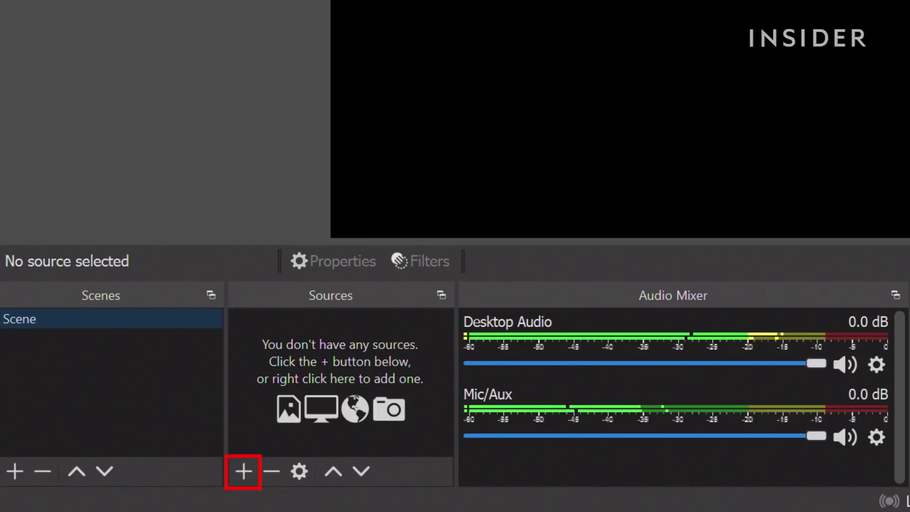
- Choose Display Capture from the list of source types to add
click(237, 469)
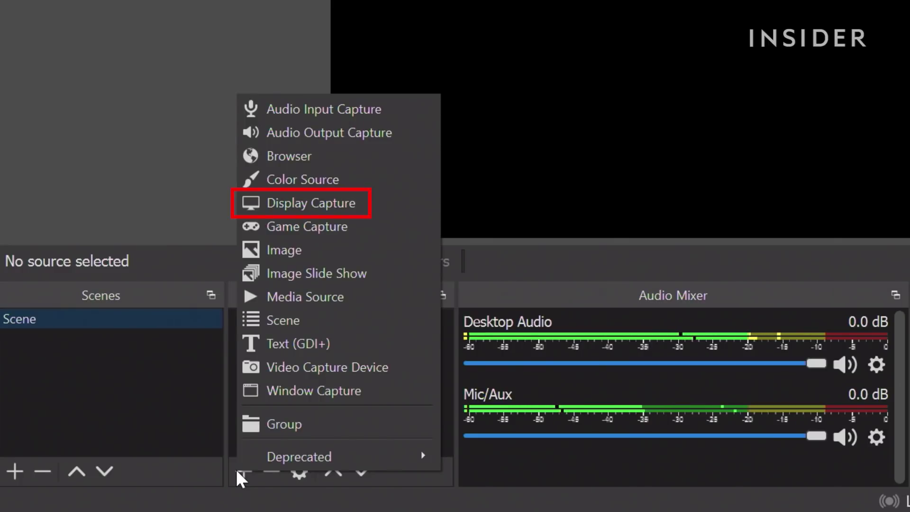
click(312, 206)
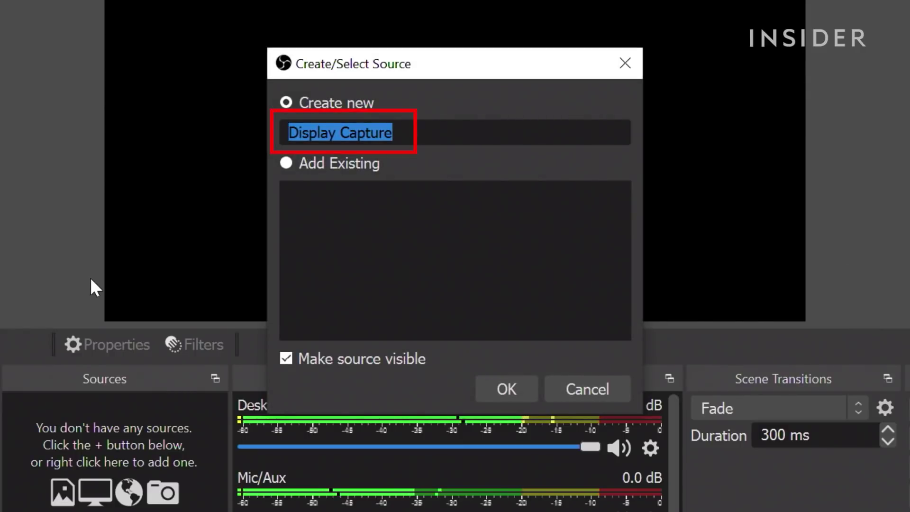
- Create the visible Display Capture source and accept its Display 1 properties
click(517, 393)
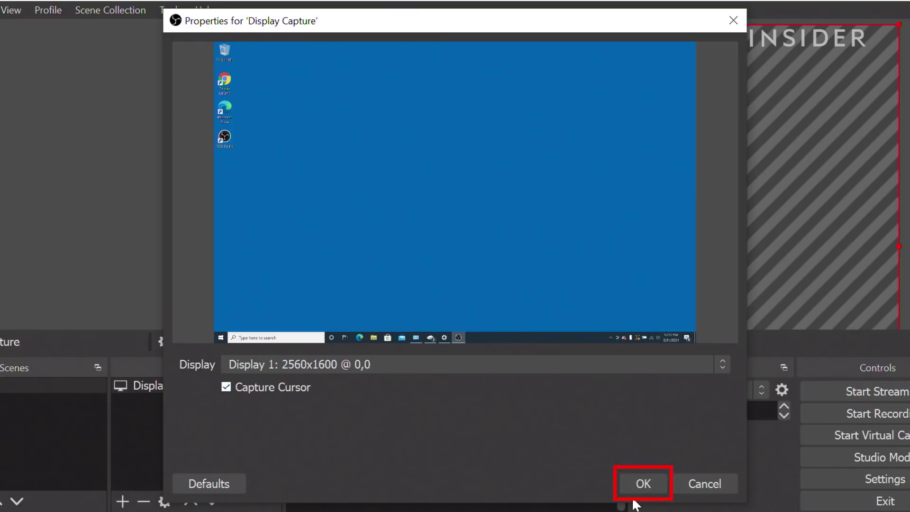
click(641, 481)
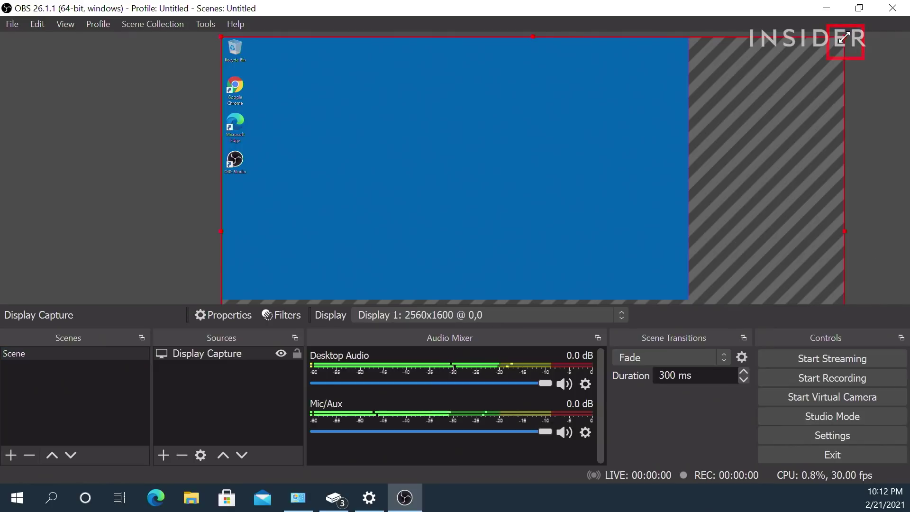
- Shrink the desktop capture and drag it to the top of the canvas
drag(843, 37, 654, 138)
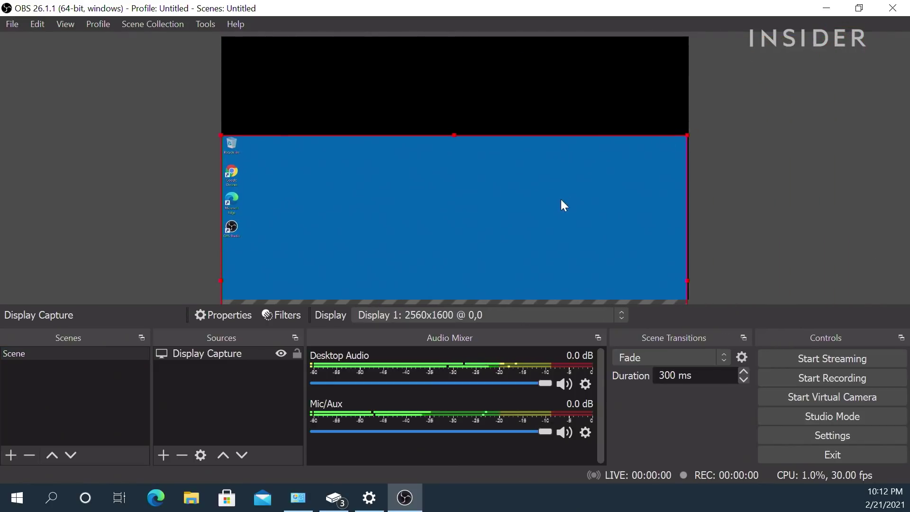
drag(563, 204, 560, 101)
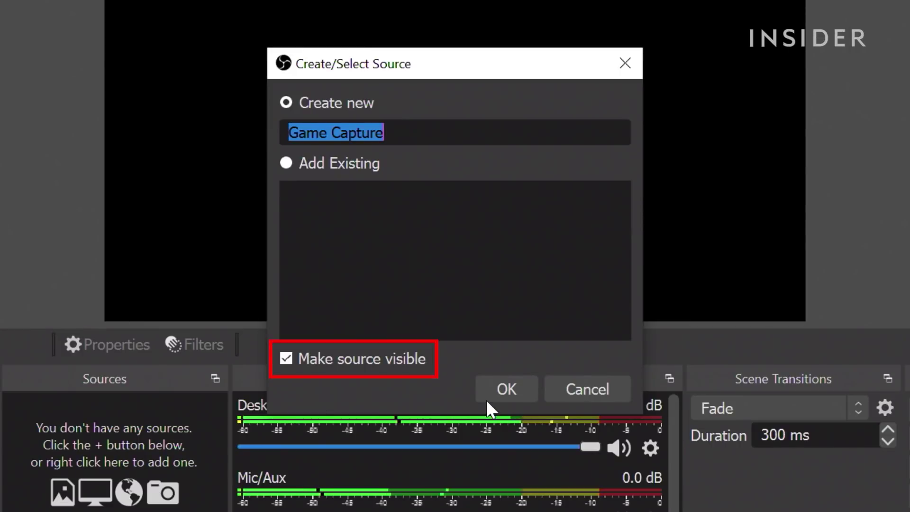
- Create a Game Capture in 'Capture specific window' mode for [XboxApp.exe]: Xbox Console Companion
click(493, 406)
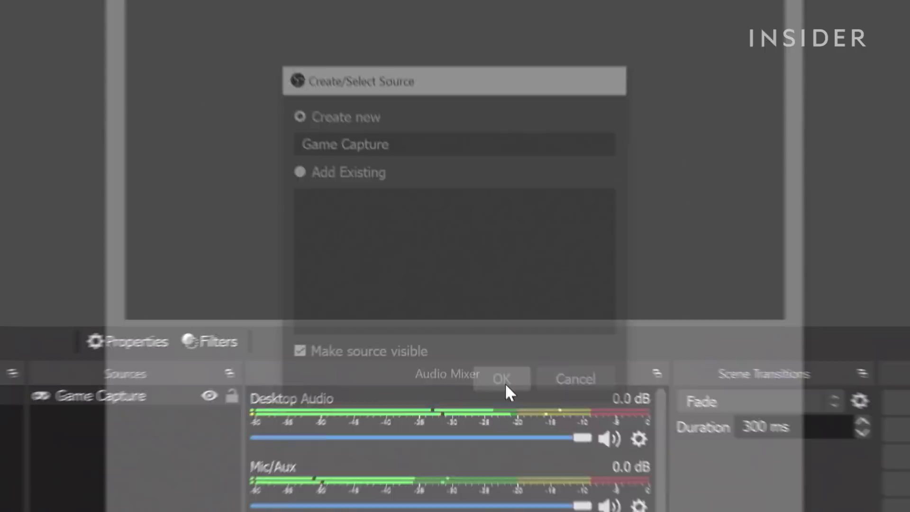
click(489, 330)
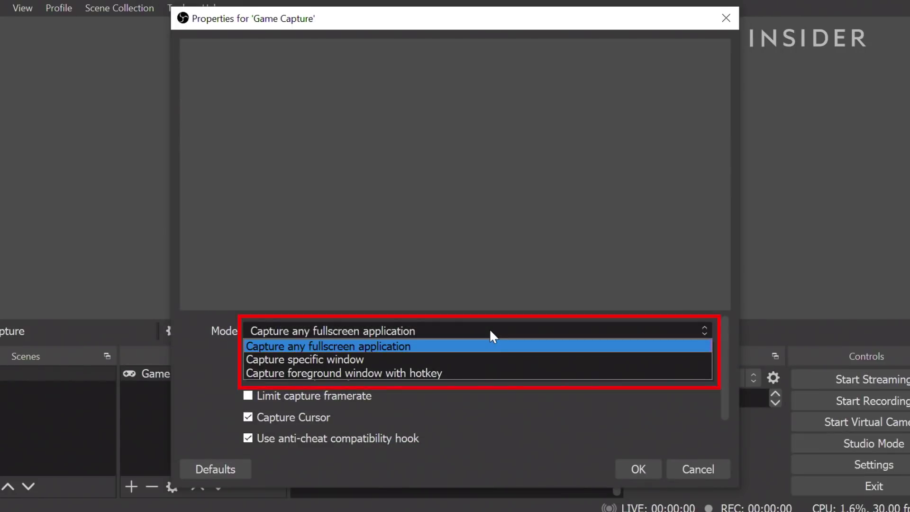
click(472, 358)
click(706, 310)
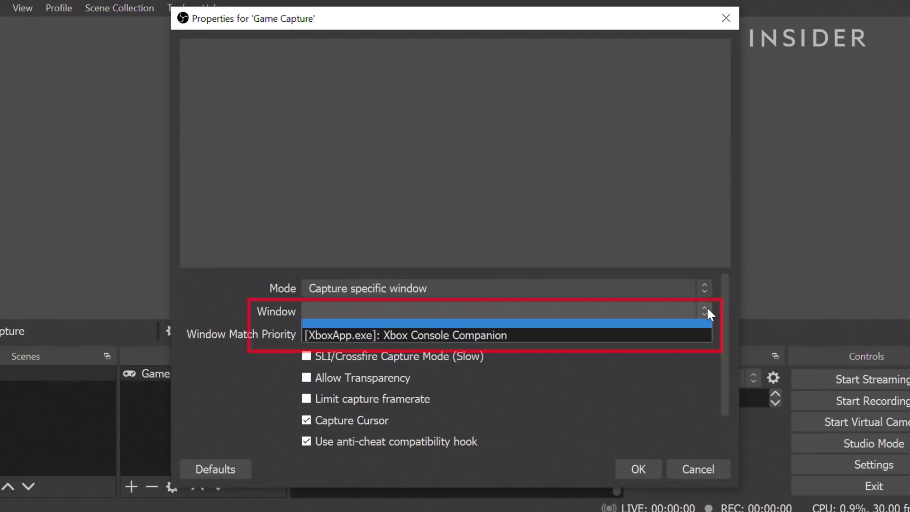
click(675, 332)
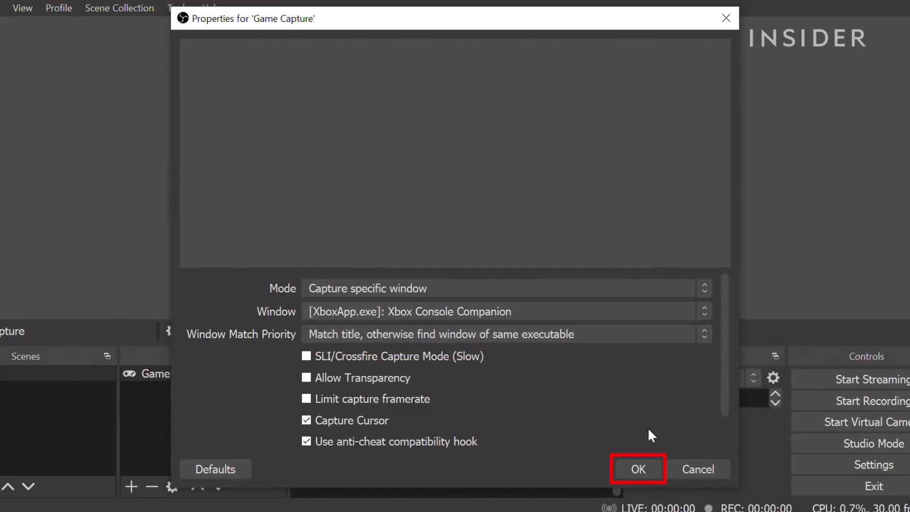
click(631, 466)
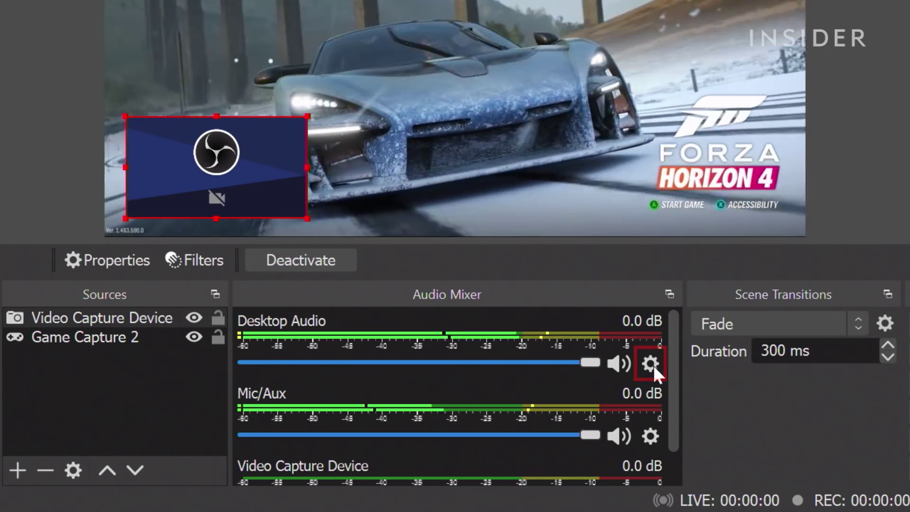
click(651, 364)
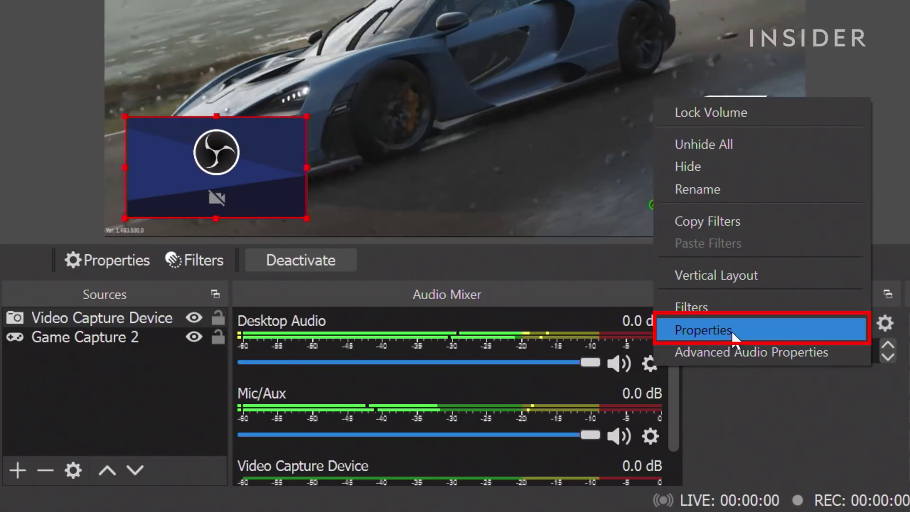
click(733, 333)
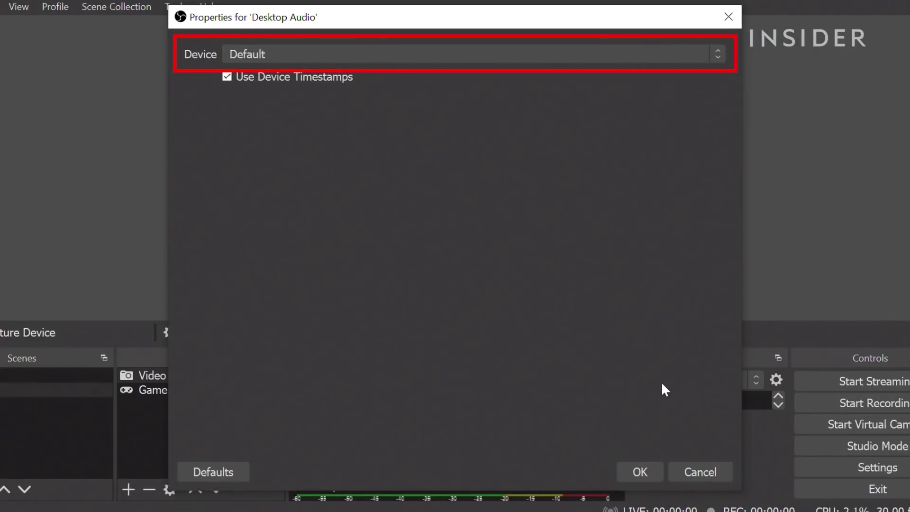
click(718, 55)
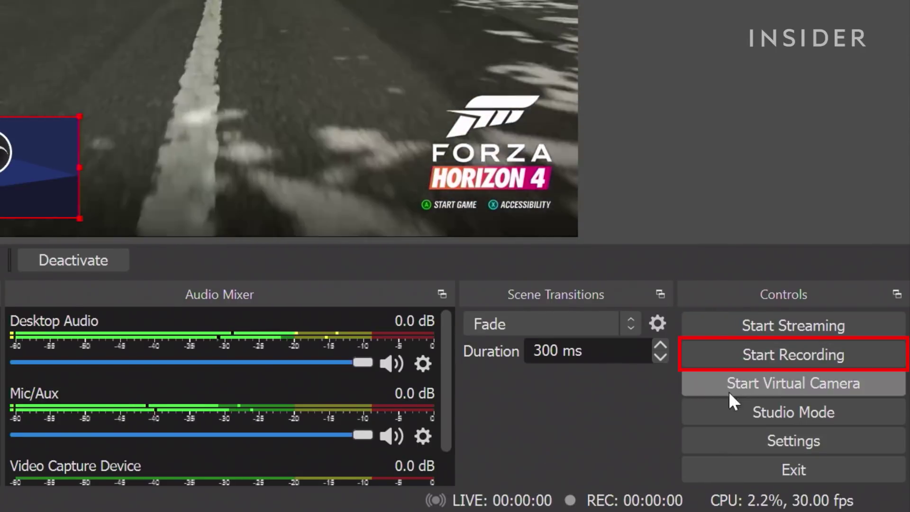
- Make a brief start-stop test recording, then go to the Output page of Settings
click(816, 359)
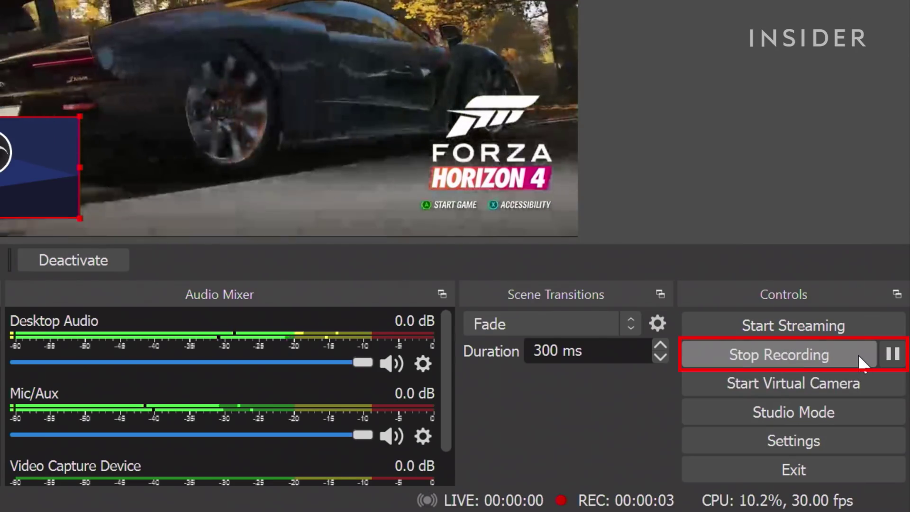
click(857, 355)
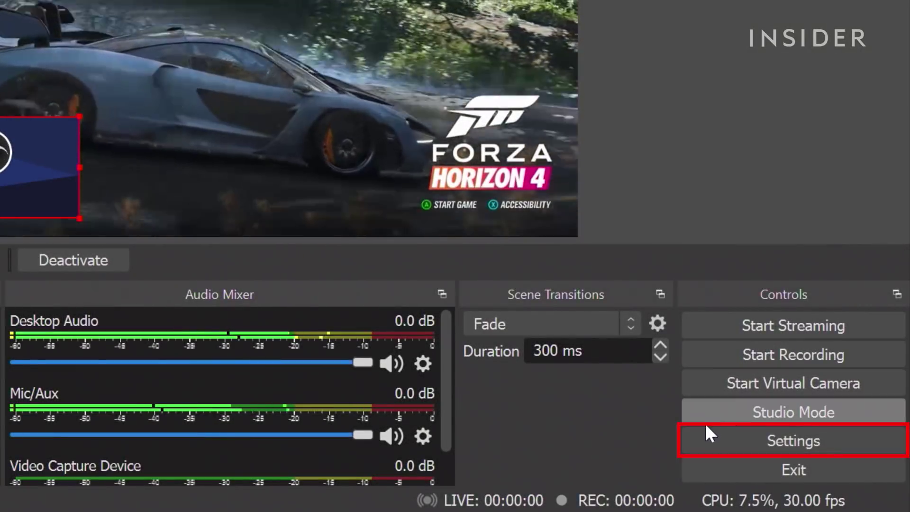
click(704, 436)
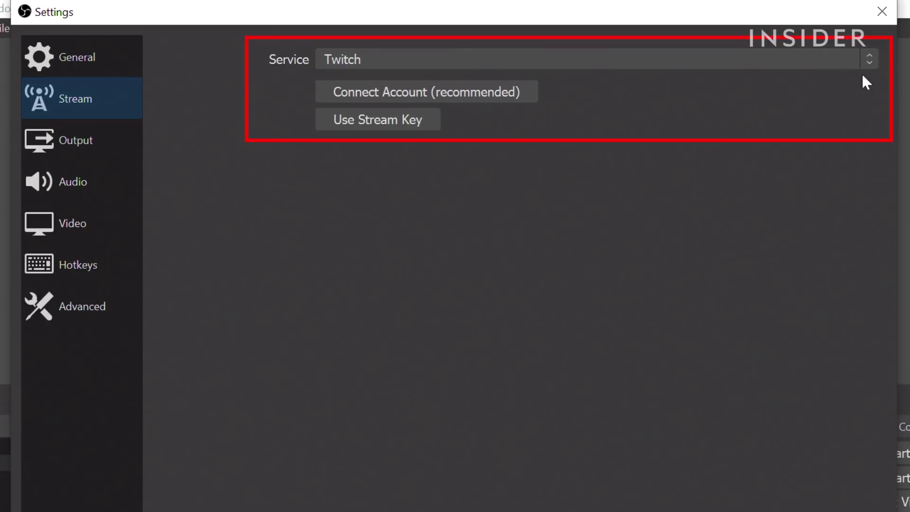
click(869, 58)
click(86, 140)
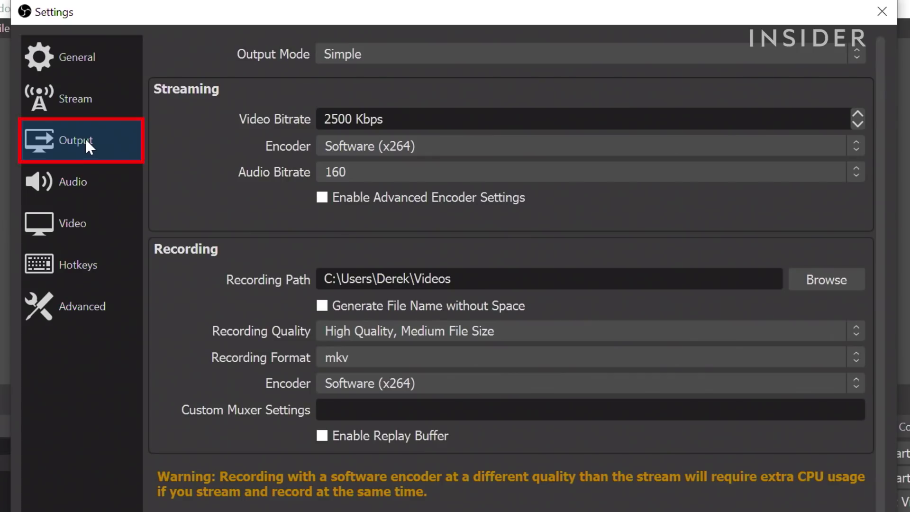
- Step the streaming video bitrate up to 3500 Kbps, then go to the Audio page
click(857, 124)
click(857, 113)
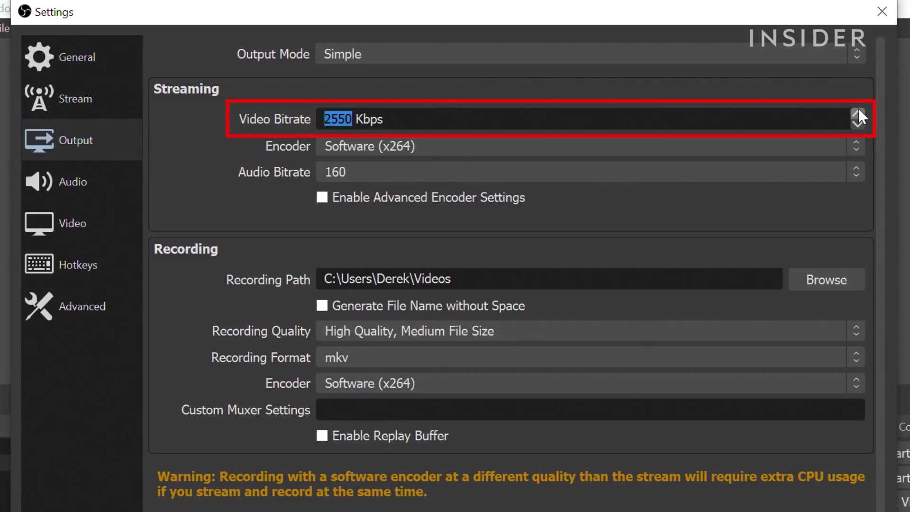
click(858, 114)
click(859, 114)
click(858, 114)
click(858, 112)
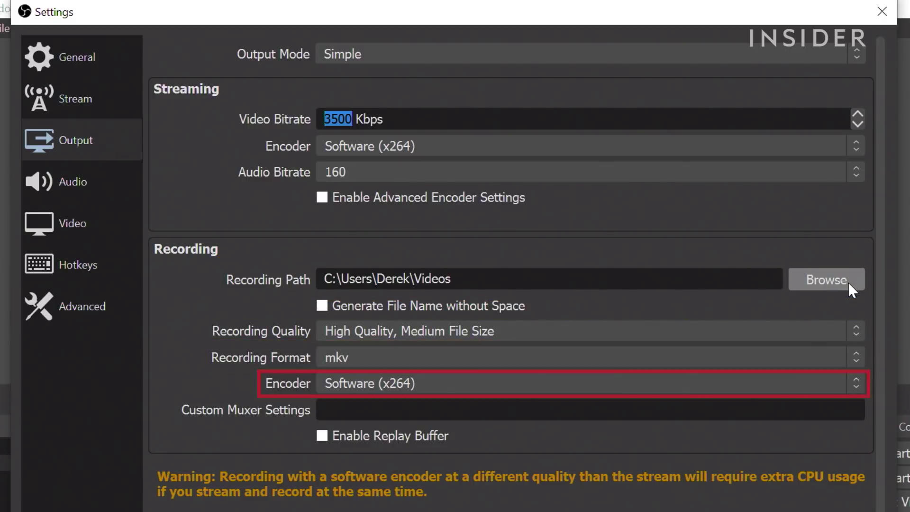
click(104, 189)
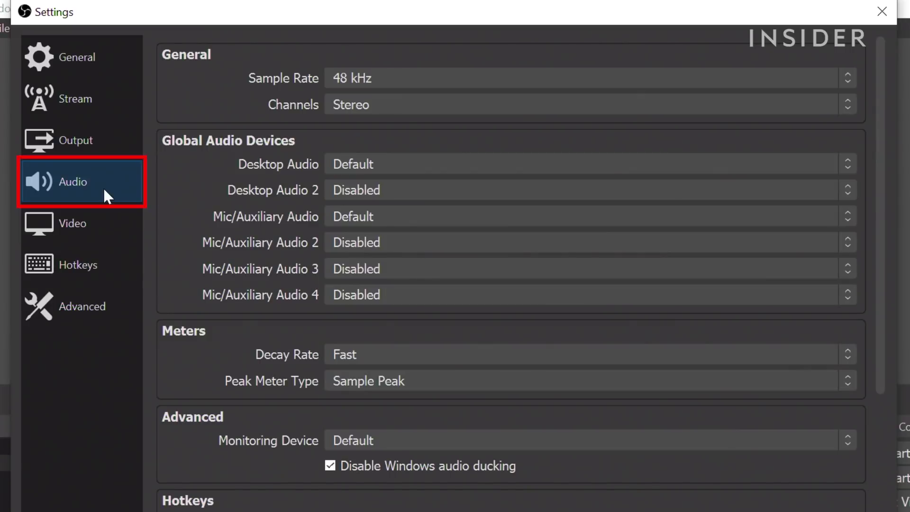
- Show the Video settings page with 1920x1080 resolutions and 30 FPS
click(109, 215)
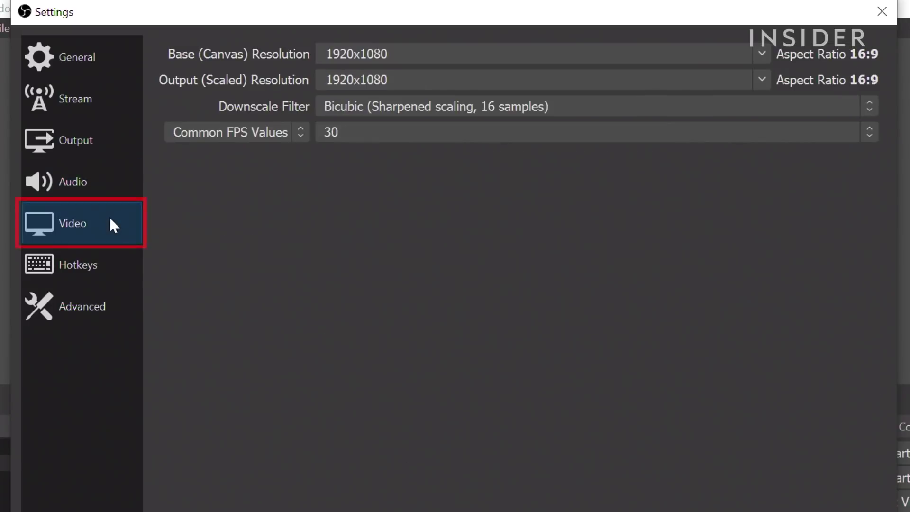